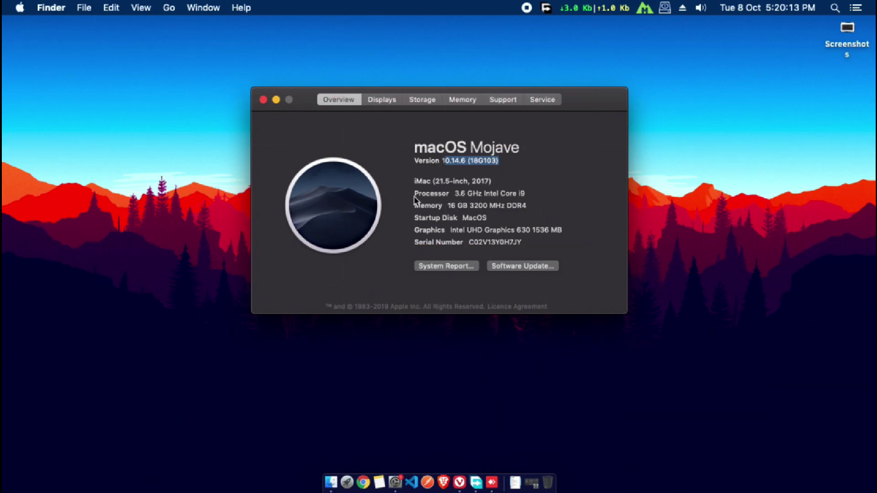
# Review the Mac's display, storage, memory and support information, return to the system overview, and close the window
pyautogui.click(393, 101)
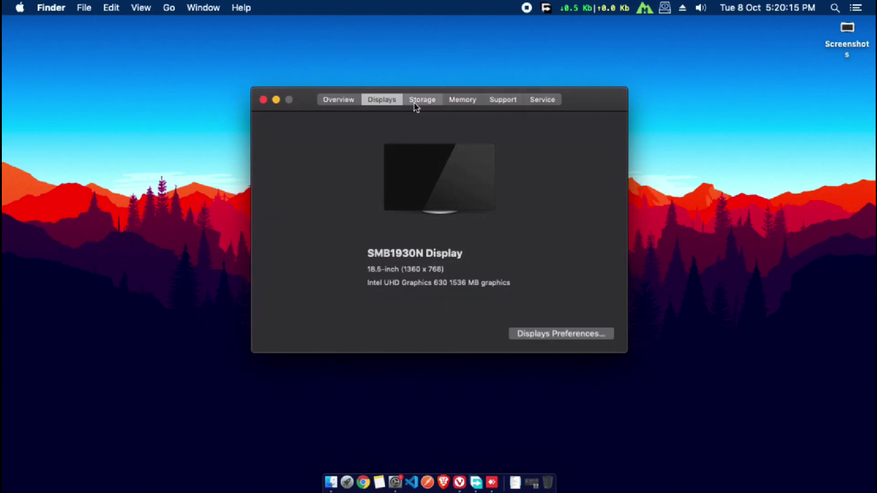
pyautogui.click(420, 105)
pyautogui.click(462, 104)
pyautogui.click(500, 104)
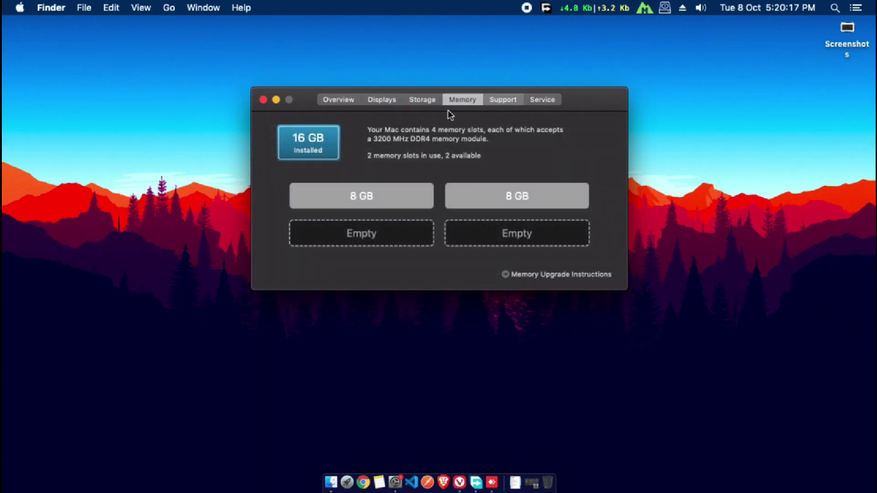
pyautogui.click(344, 105)
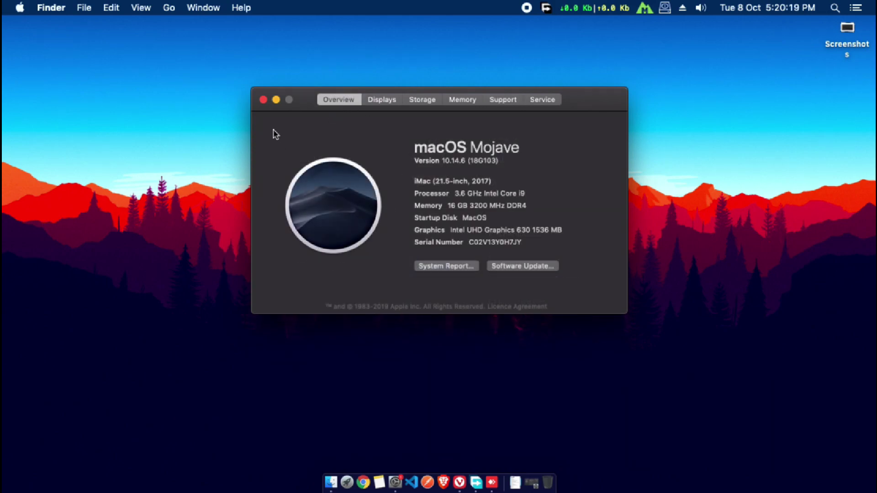
pyautogui.click(264, 100)
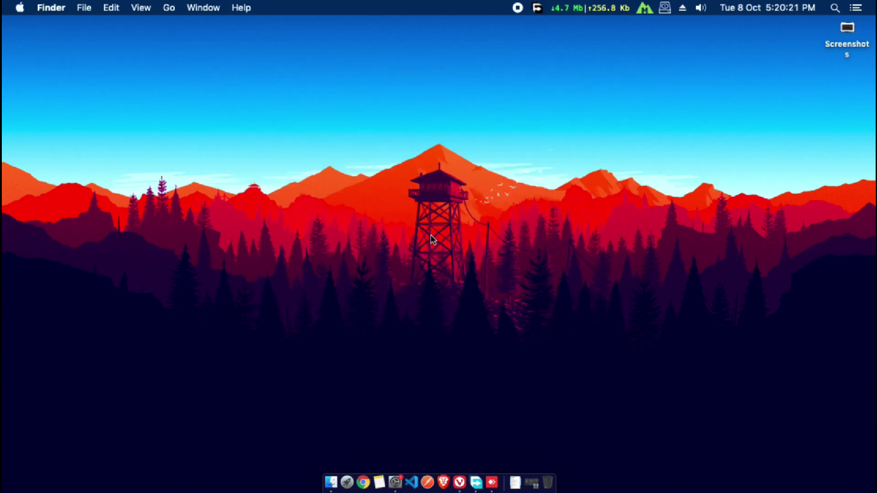
# Restore the Software Update window, browse Apple's web page about macOS Catalina from the update's details link, and return to Software Update
pyautogui.click(532, 485)
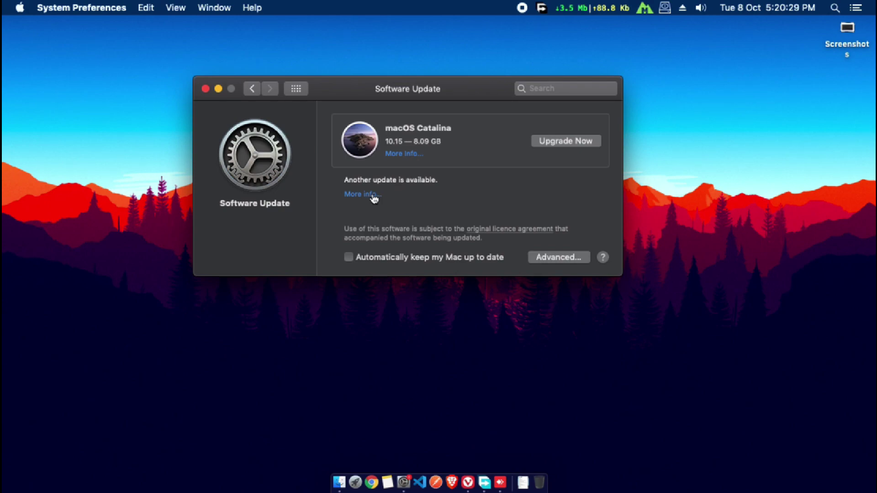
pyautogui.click(408, 155)
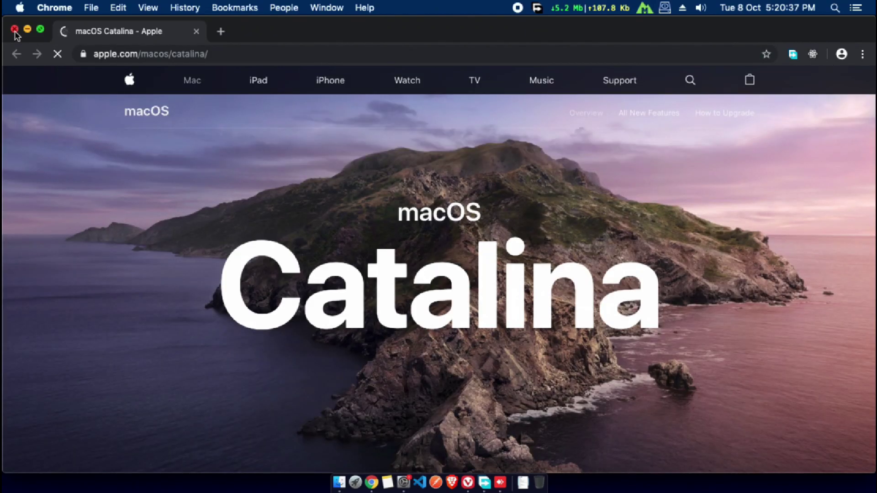
pyautogui.scroll(-10, 310, 268)
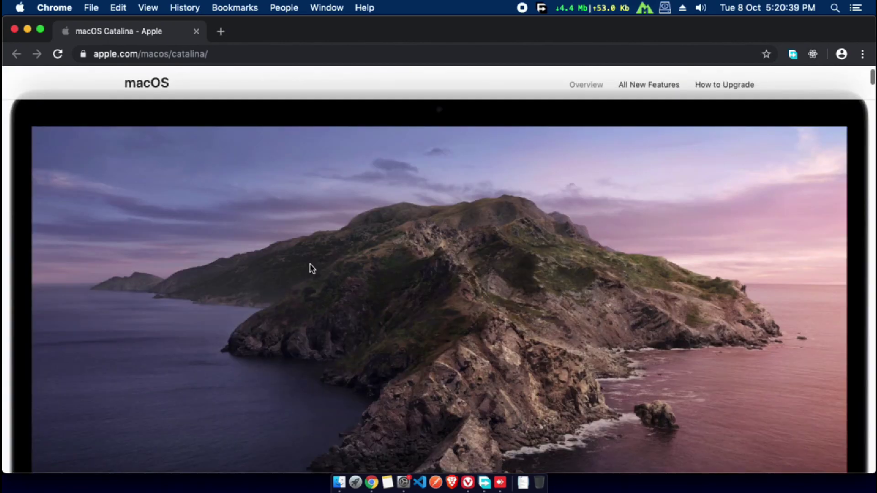
pyautogui.scroll(-15, 311, 265)
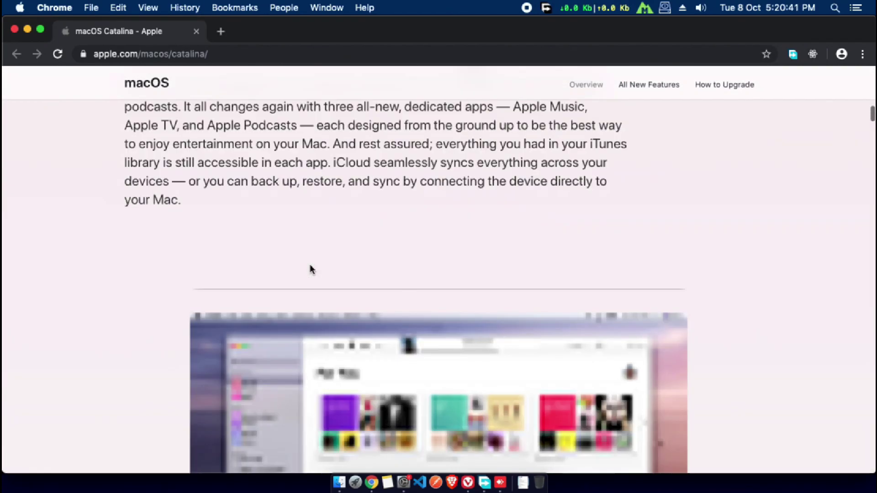
pyautogui.scroll(15, 310, 268)
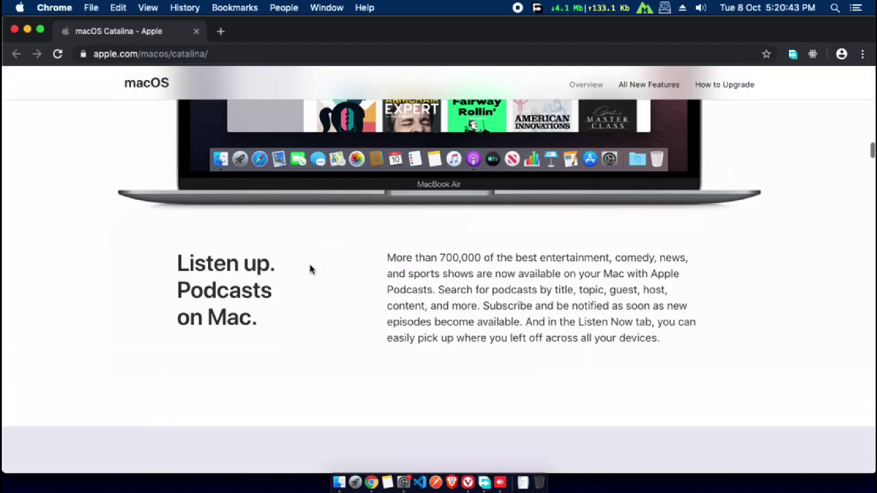
pyautogui.scroll(5, 310, 269)
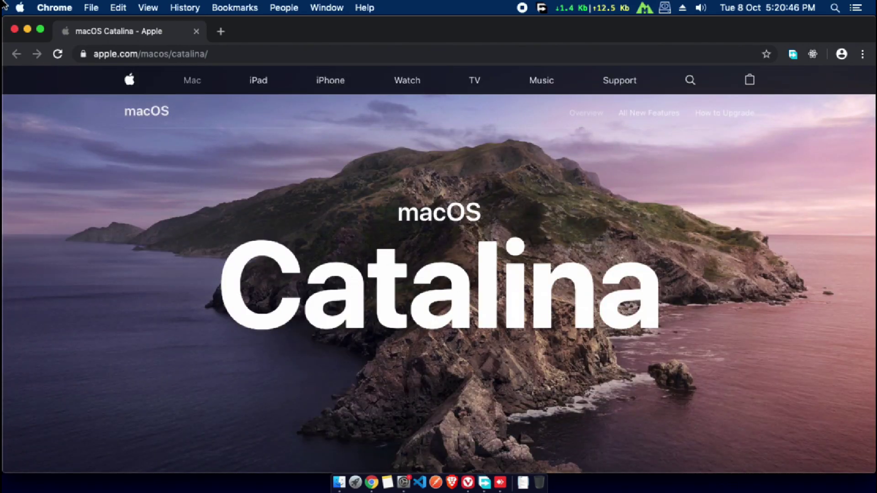
pyautogui.click(55, 7)
pyautogui.click(85, 172)
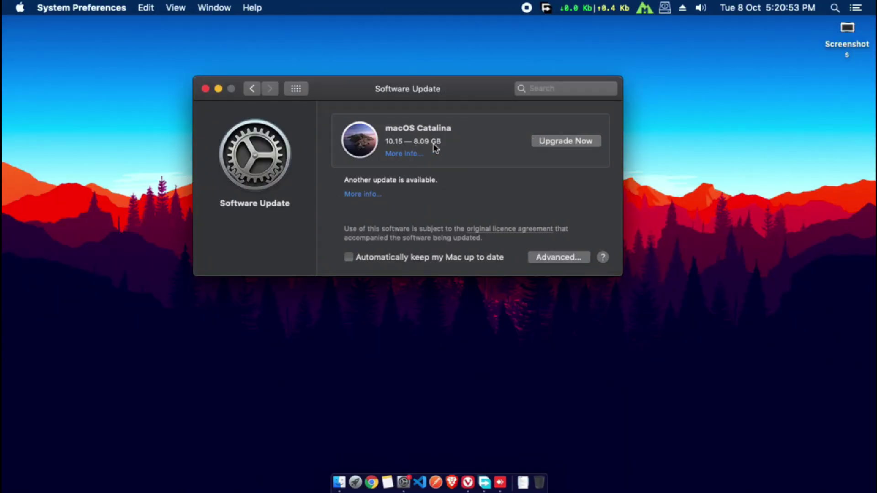
# Start the upgrade to macOS Catalina 10.15 from Software Update
pyautogui.click(571, 141)
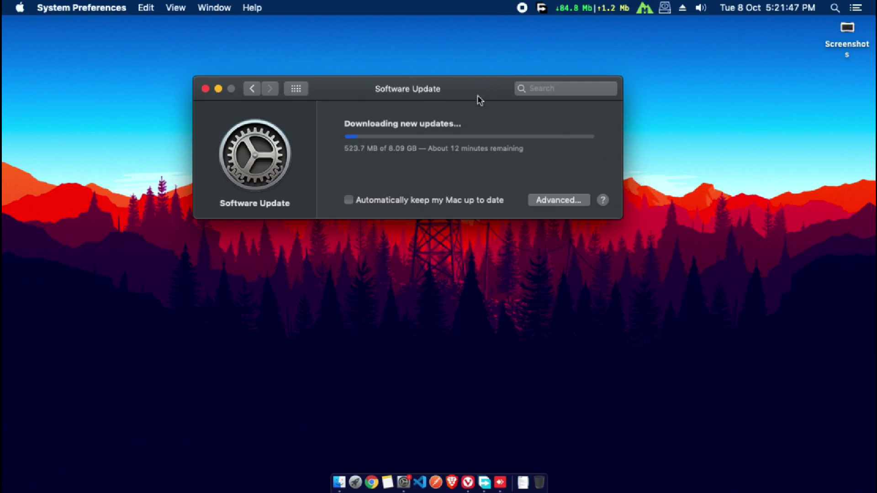
pyautogui.click(521, 8)
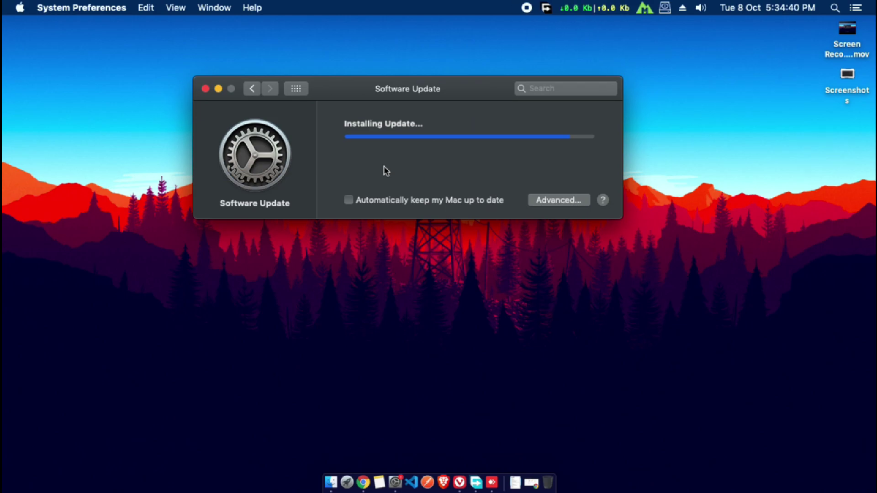
pyautogui.moveTo(374, 90)
pyautogui.mouseDown()
pyautogui.moveTo(393, 141)
pyautogui.moveTo(384, 88)
pyautogui.moveTo(381, 104)
pyautogui.mouseUp()
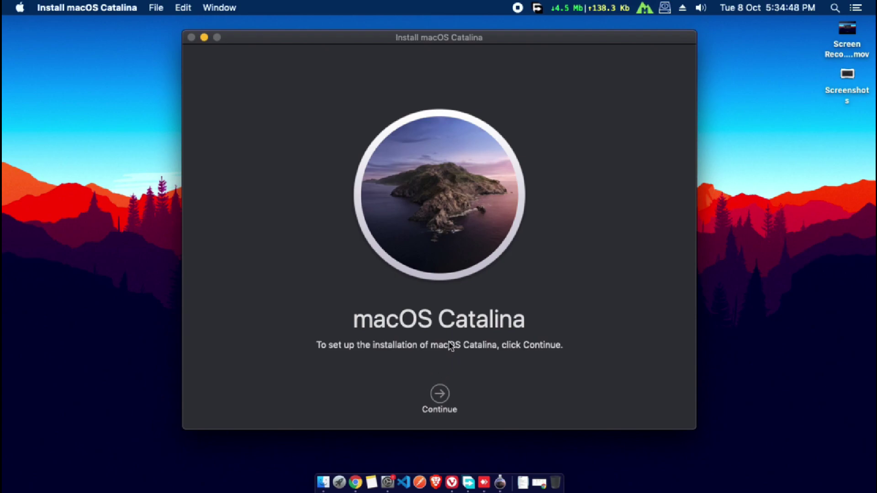
pyautogui.moveTo(462, 36)
pyautogui.mouseDown()
pyautogui.moveTo(513, 254)
pyautogui.moveTo(442, 64)
pyautogui.moveTo(440, 35)
pyautogui.moveTo(452, 38)
pyautogui.mouseUp()
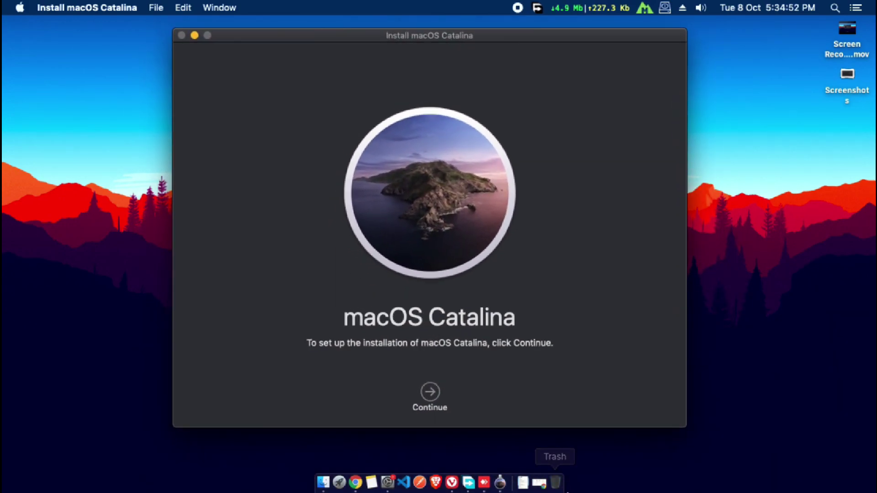
pyautogui.click(339, 481)
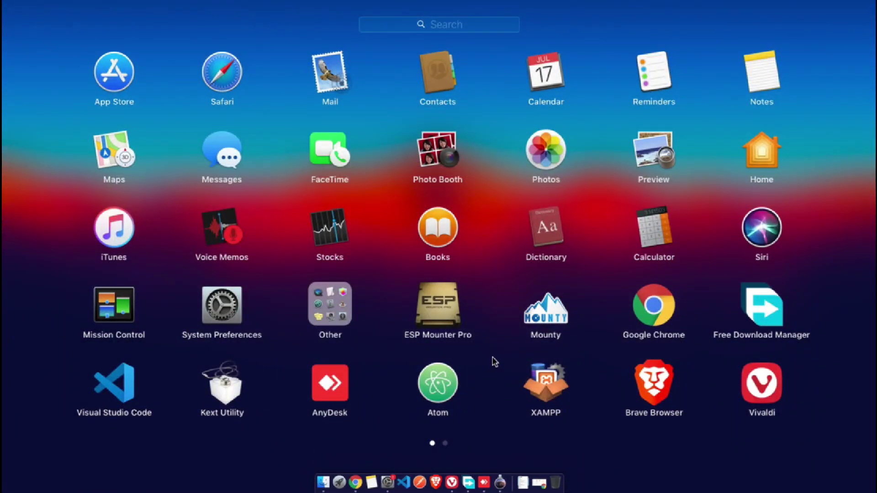
pyautogui.hscroll(3, 494, 362)
pyautogui.hscroll(-3, 494, 361)
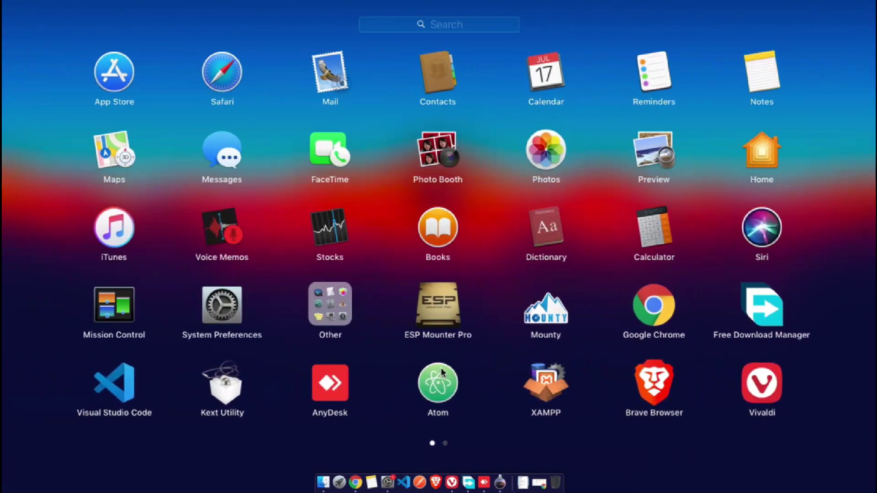
pyautogui.click(229, 470)
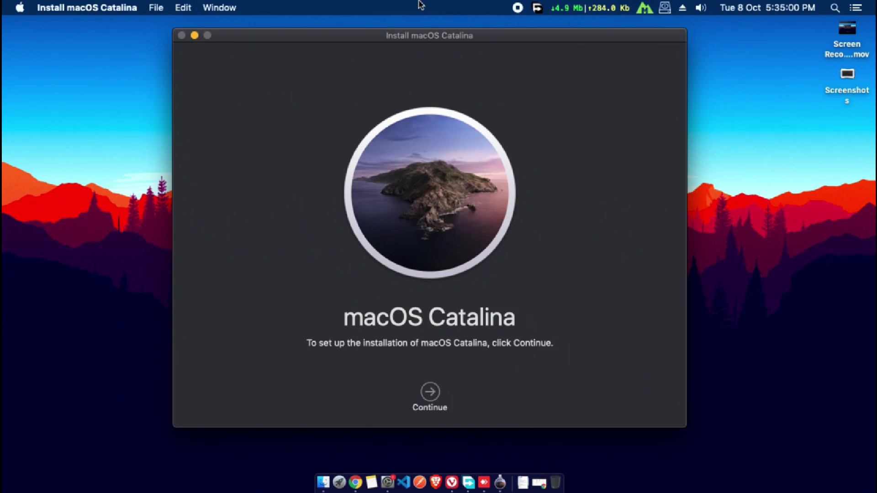
pyautogui.moveTo(428, 40)
pyautogui.mouseDown()
pyautogui.moveTo(475, 369)
pyautogui.moveTo(409, 136)
pyautogui.moveTo(421, 44)
pyautogui.mouseUp()
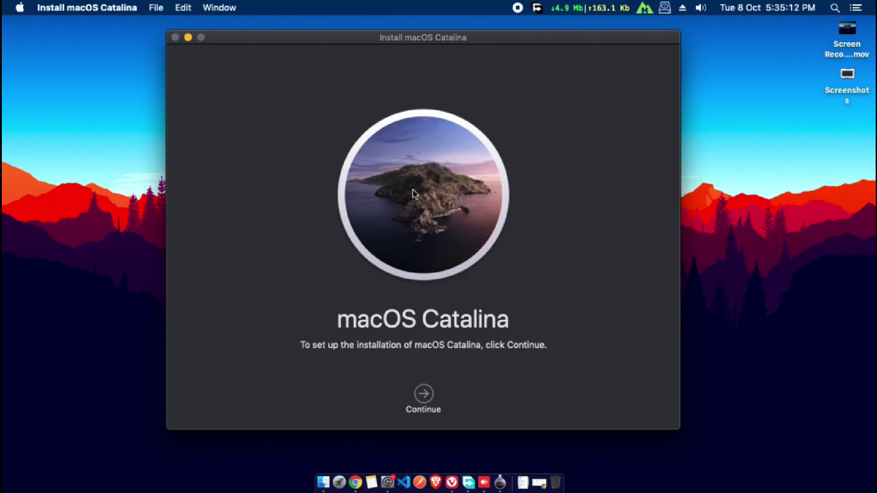
# Proceed with the macOS Catalina setup and accept the software licence agreement
pyautogui.click(425, 394)
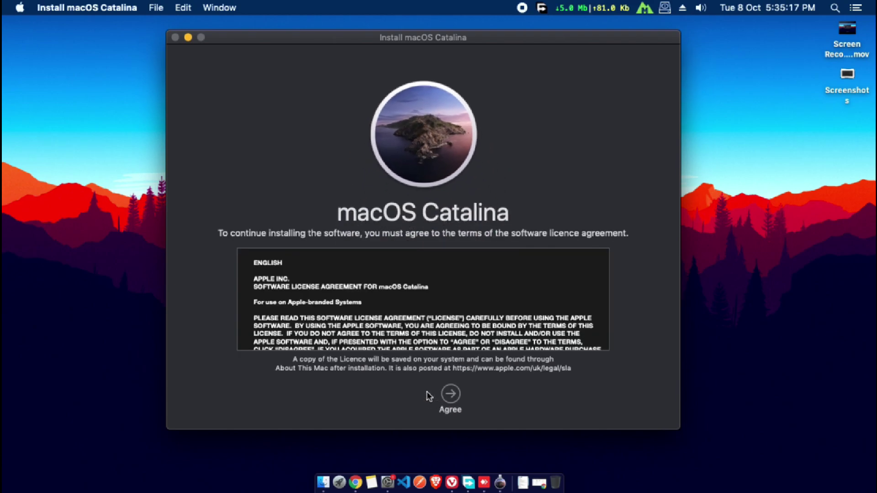
pyautogui.click(453, 396)
pyautogui.click(514, 109)
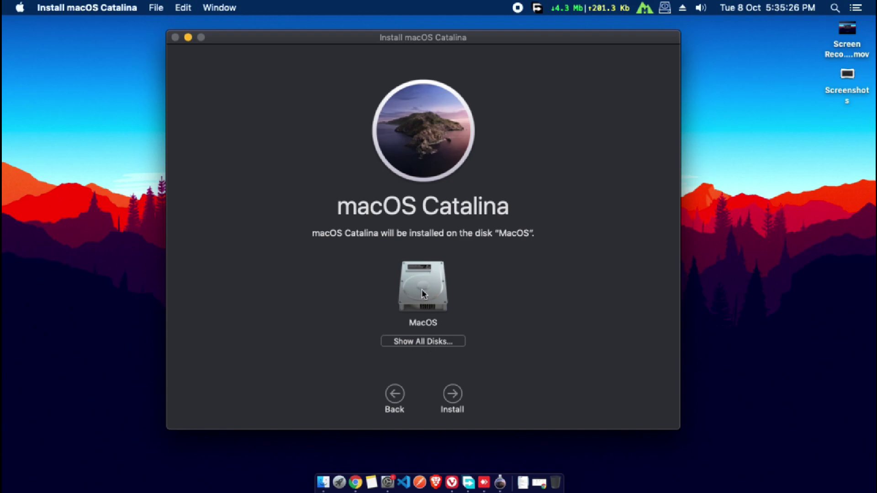
# Check the disks listed in Finder, close its window, and return to the macOS Catalina installer
pyautogui.click(321, 481)
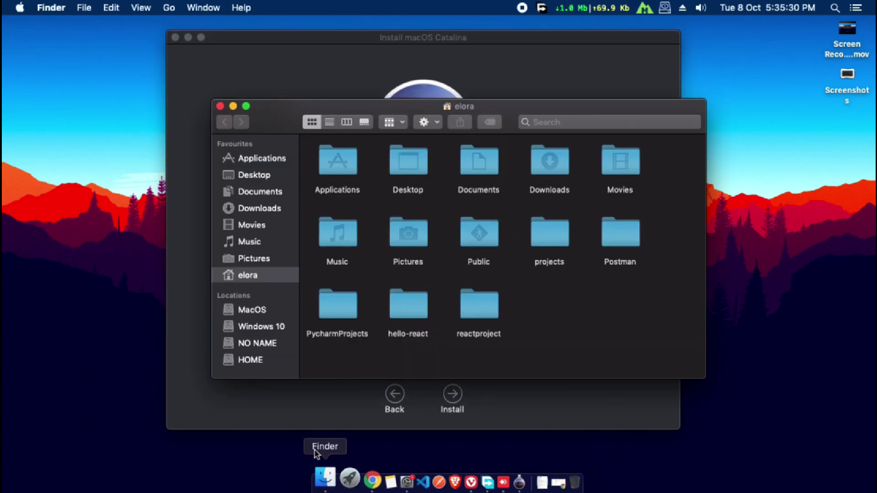
pyautogui.click(221, 106)
pyautogui.click(535, 203)
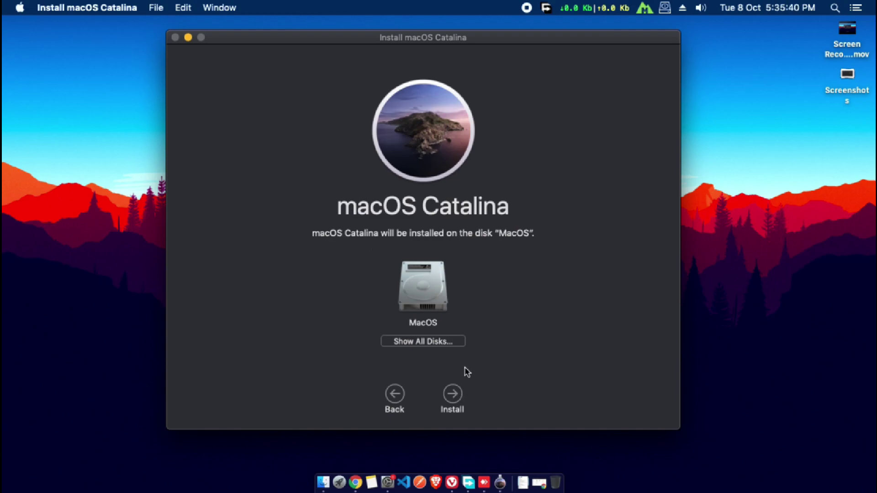
# Start installing macOS Catalina on the MacOS disk, authorising it with the administrator password
pyautogui.click(457, 395)
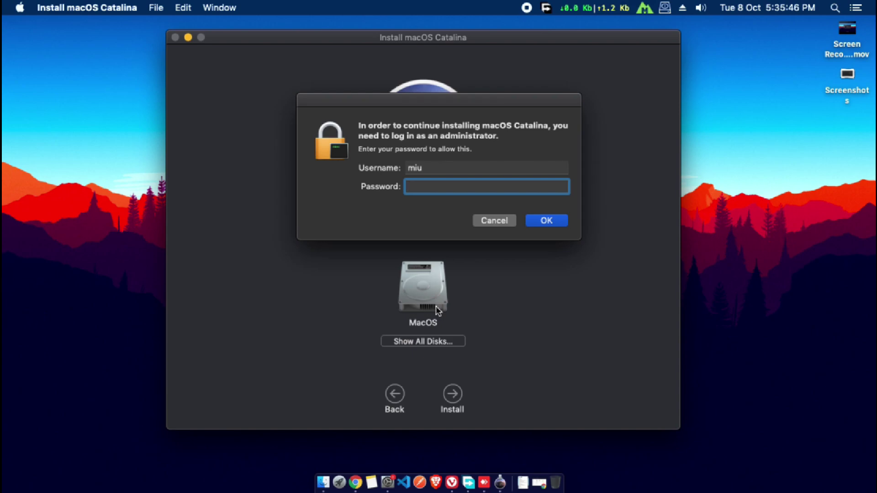
pyautogui.press('Return')
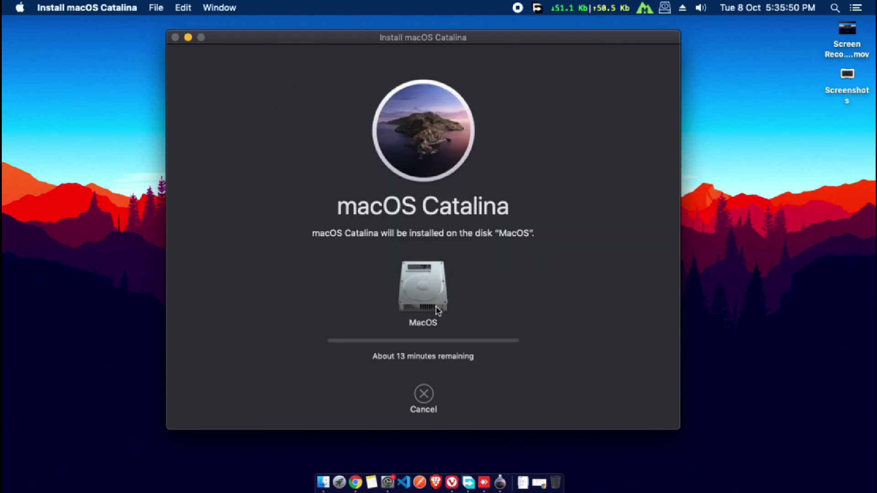
pyautogui.moveTo(475, 42); pyautogui.dragTo(458, 45)
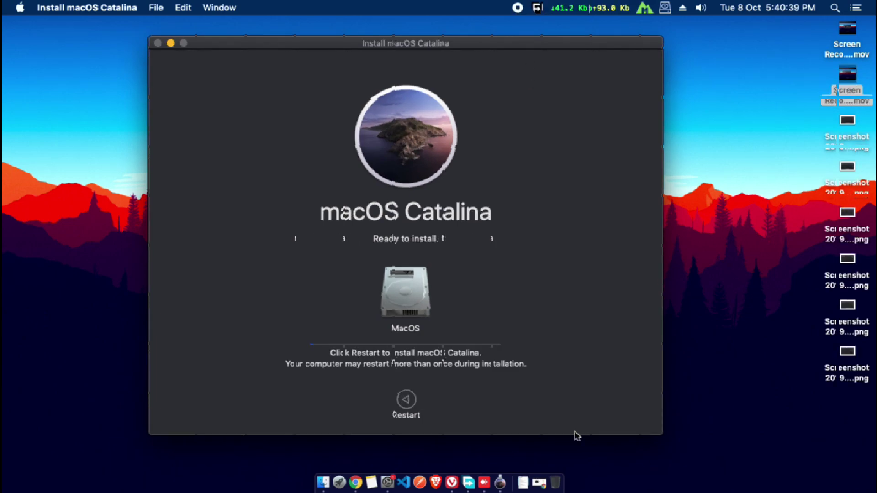
pyautogui.moveTo(345, 49)
pyautogui.mouseDown()
pyautogui.moveTo(538, 198)
pyautogui.moveTo(387, 319)
pyautogui.moveTo(301, 138)
pyautogui.moveTo(345, 41)
pyautogui.moveTo(353, 49)
pyautogui.mouseUp()
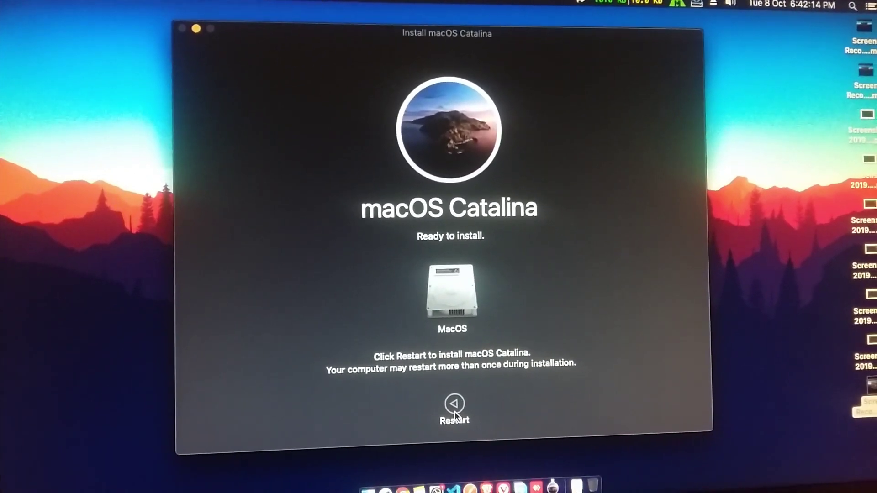
# Restart the computer to install macOS Catalina, and choose UEFI OS (P1: ST1000DM010-2EP102) as the boot device
pyautogui.click(454, 411)
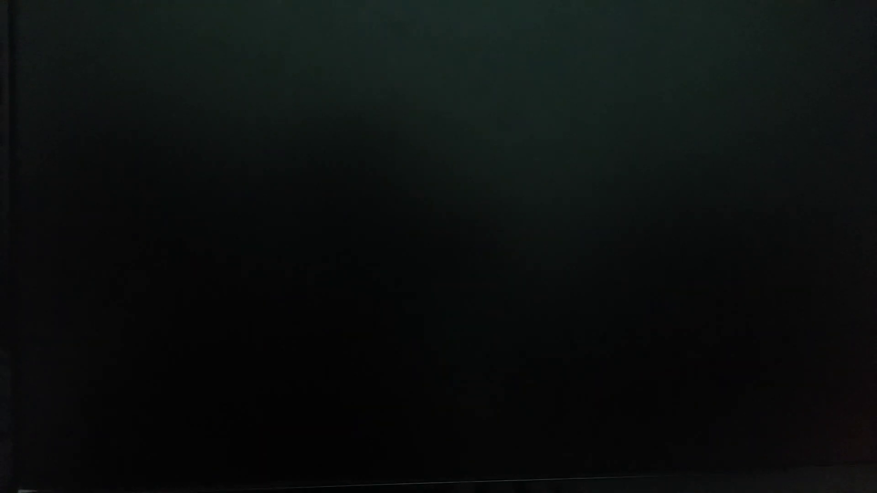
pyautogui.press('F12')
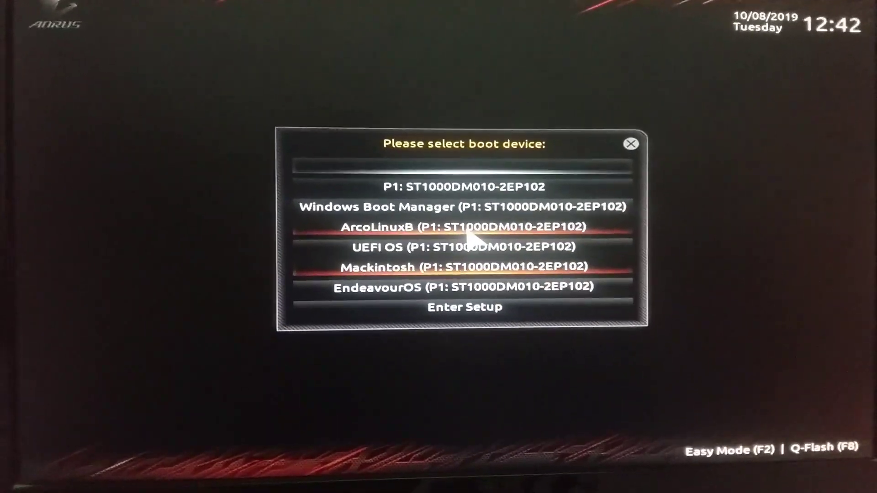
pyautogui.click(460, 243)
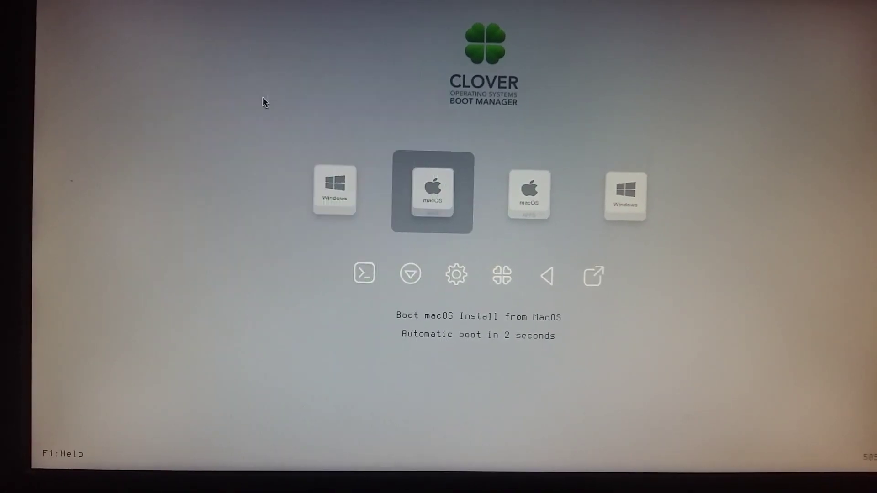
# Boot macOS Install from MacOS in the Clover boot manager
pyautogui.press('Right')
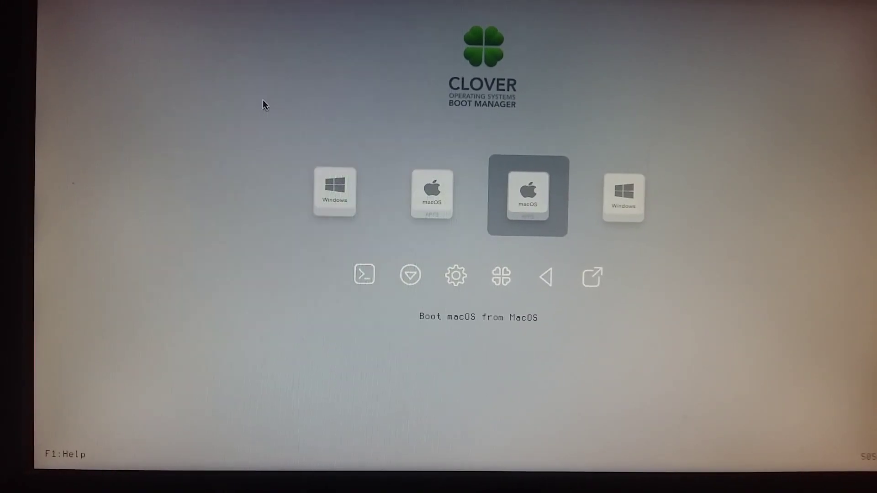
pyautogui.press('Left')
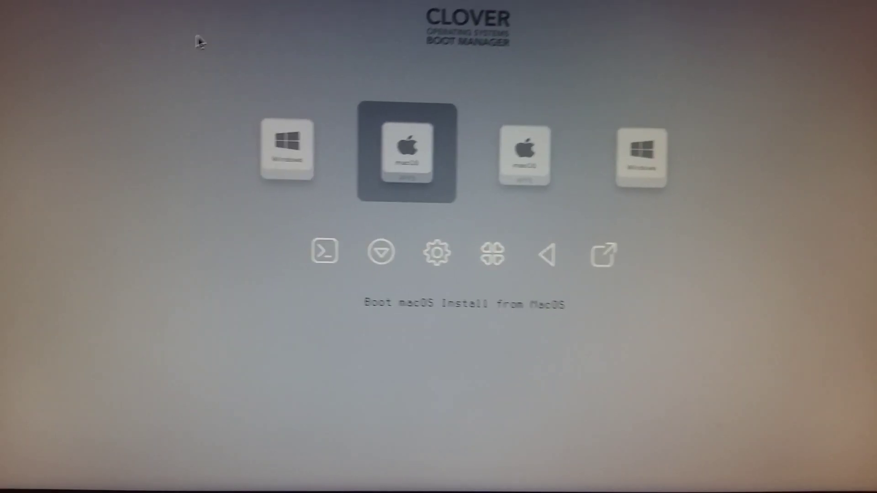
pyautogui.press('Return')
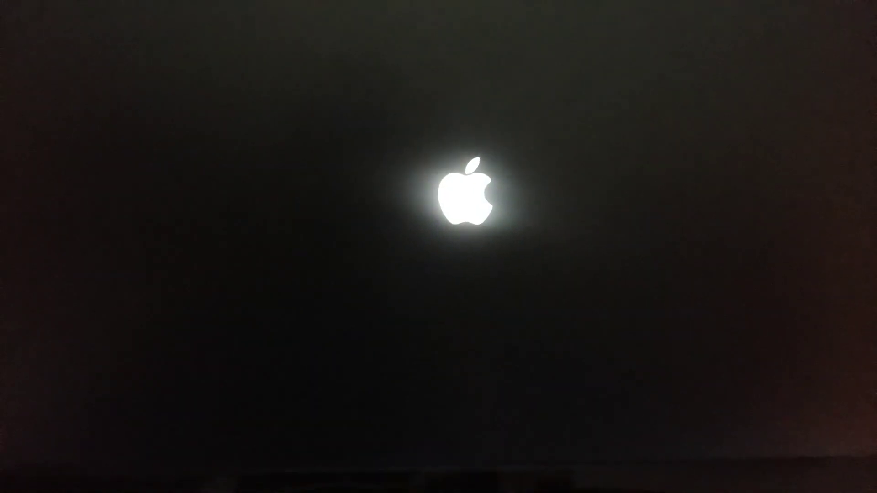